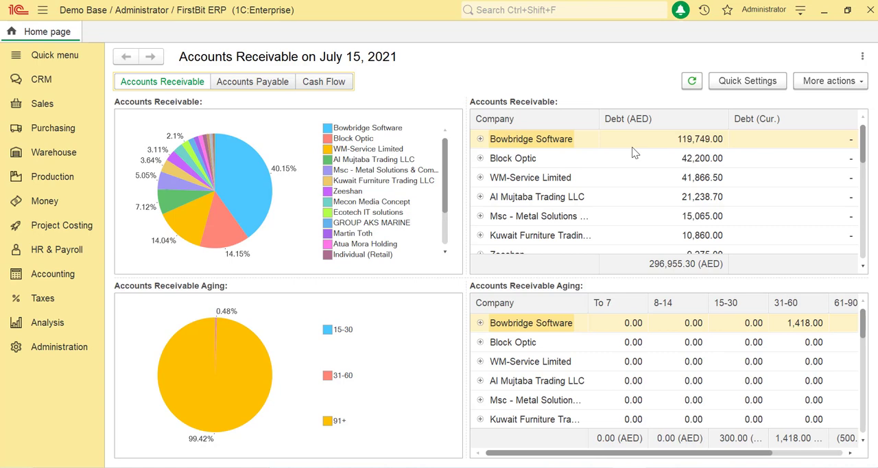
Create a new payroll sheet from the HR & Payroll list of payroll sheets
left_click(81, 257)
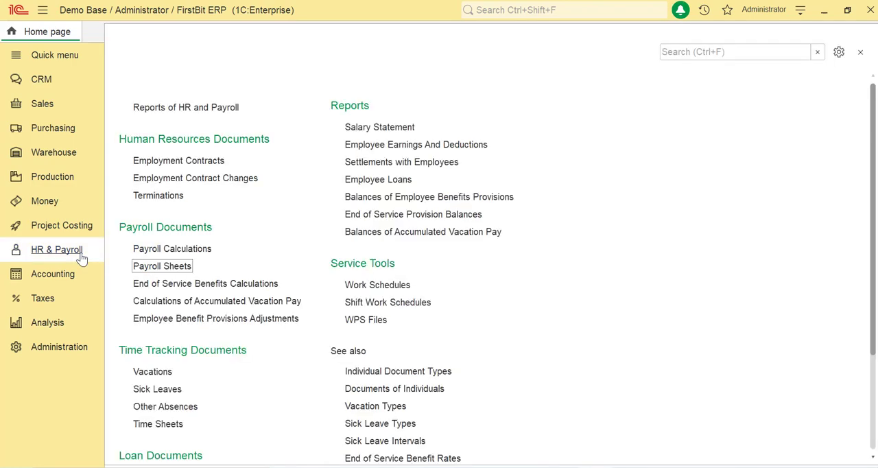
left_click(169, 272)
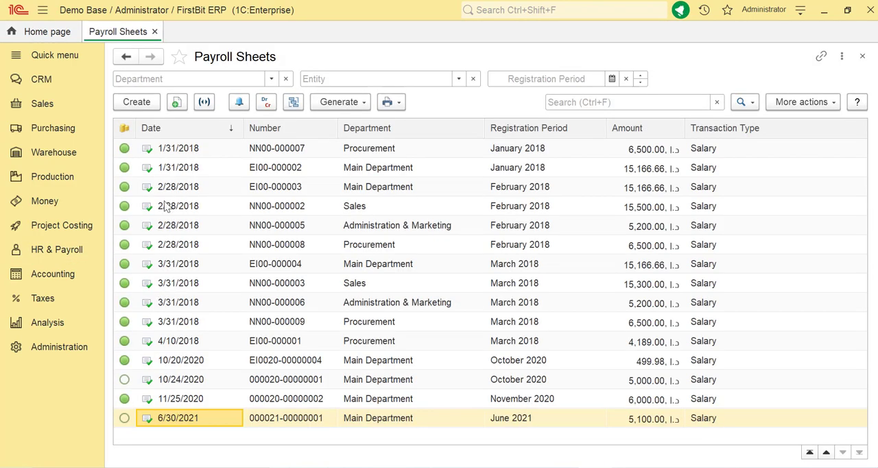
left_click(154, 102)
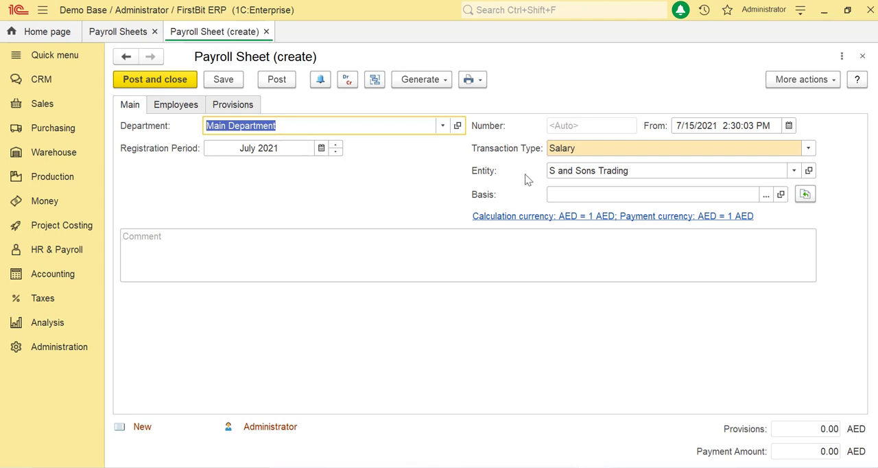
Set the payroll sheet's transaction type to Salary and its entity to Nel New Trading Limited
left_click(601, 150)
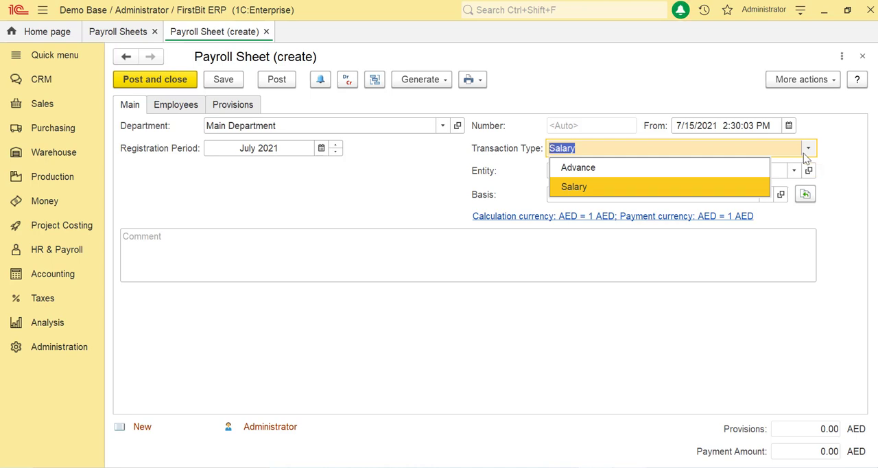
left_click(651, 188)
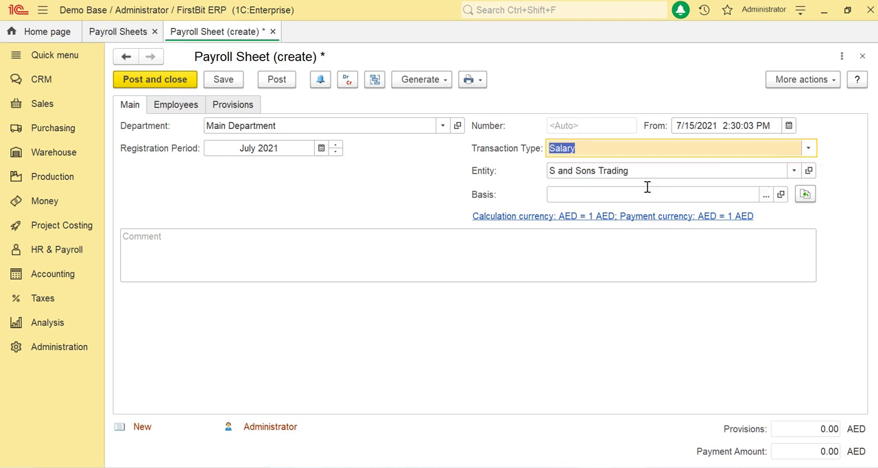
left_click(643, 170)
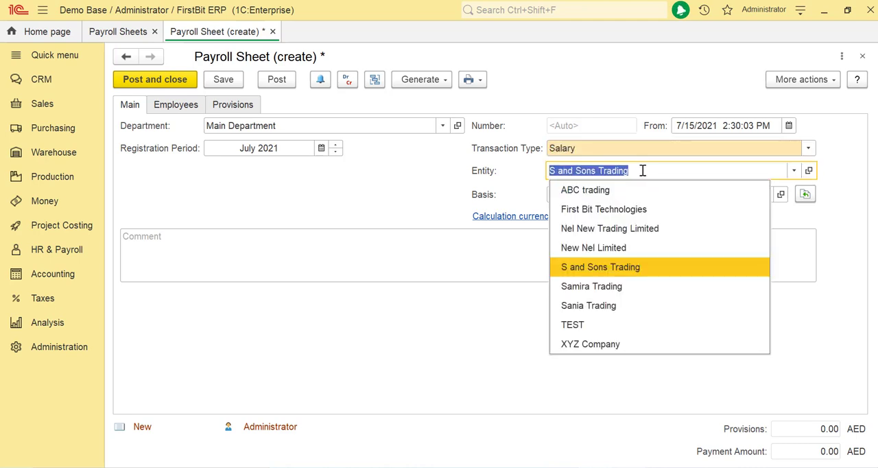
key("Up")
key("Return")
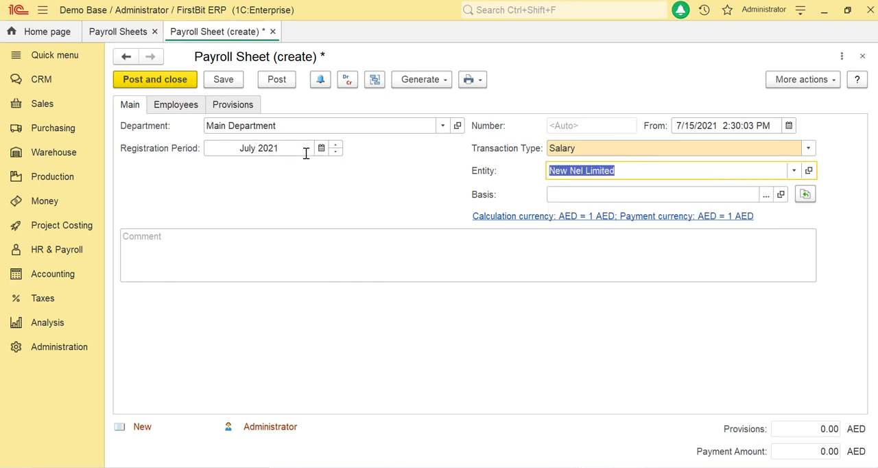
left_click(556, 195)
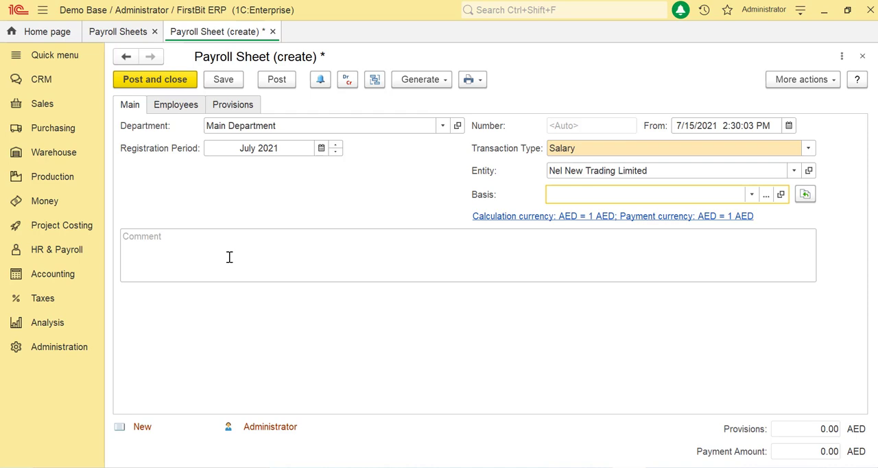
left_click(230, 257)
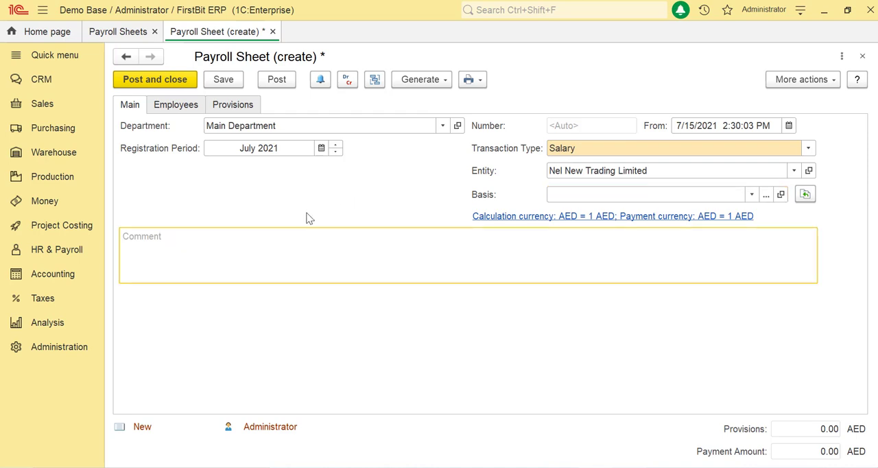
Fill the payroll sheet's employee list by department and open the first employee's payment amount for editing
left_click(185, 107)
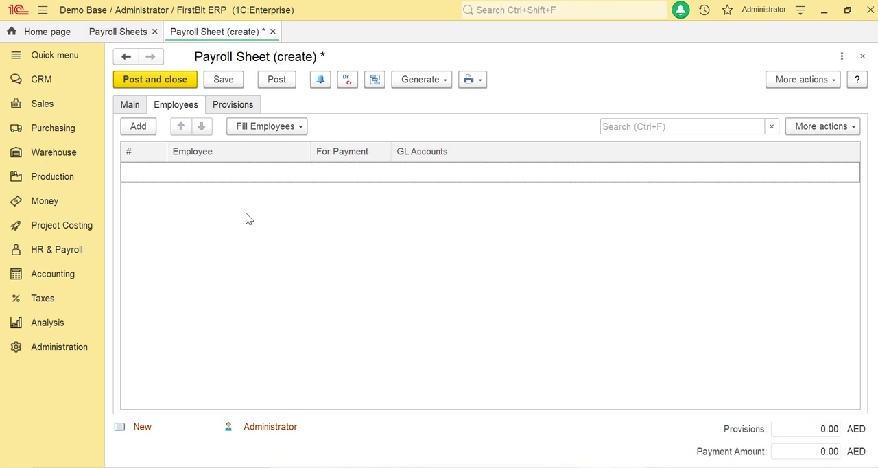
left_click(291, 130)
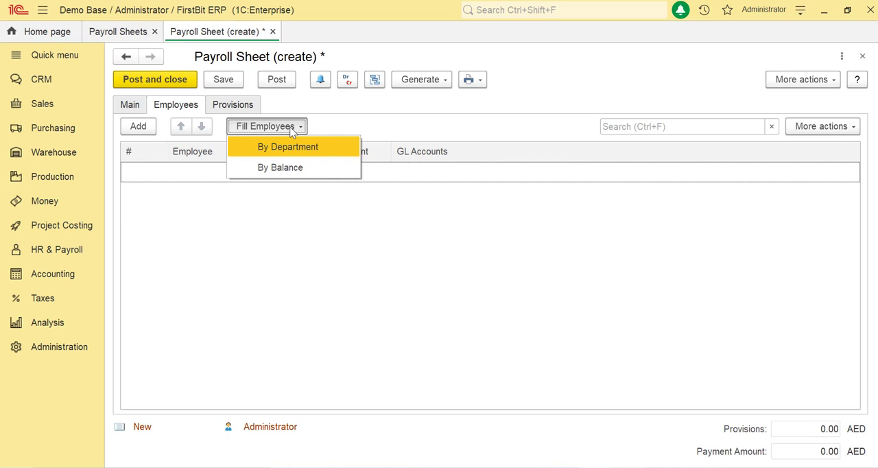
left_click(300, 139)
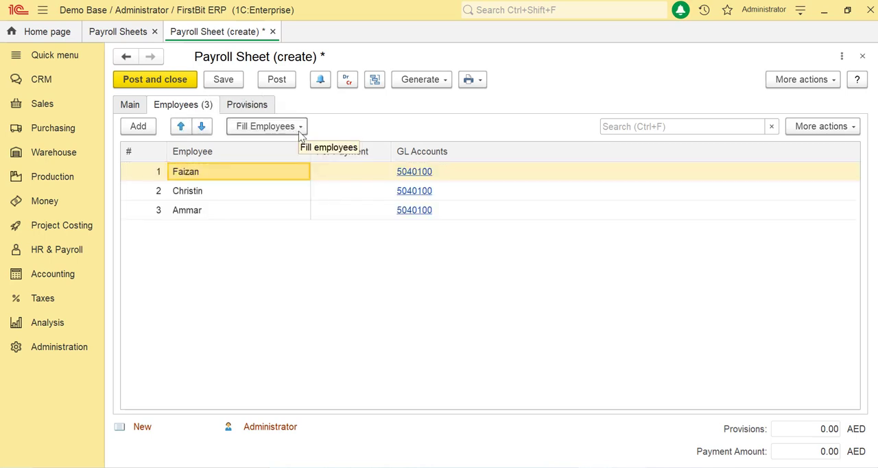
left_click(331, 179)
left_click(328, 179)
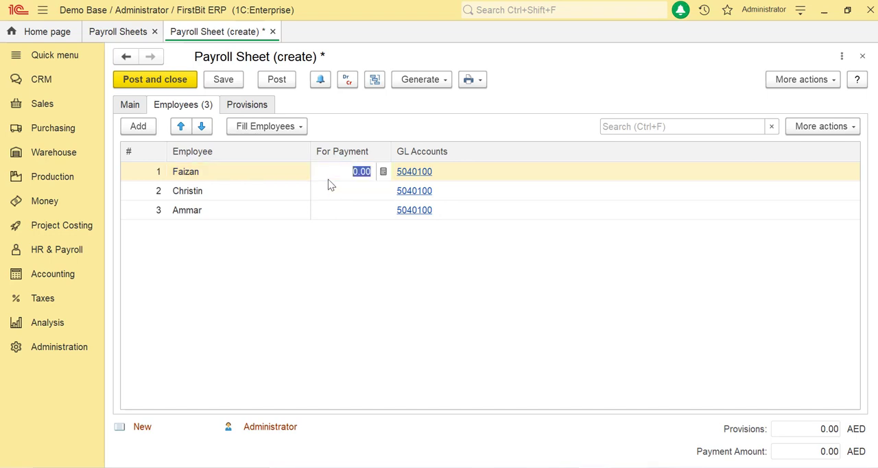
Refill the payroll sheet's employee list by balance
left_click(297, 129)
left_click(275, 165)
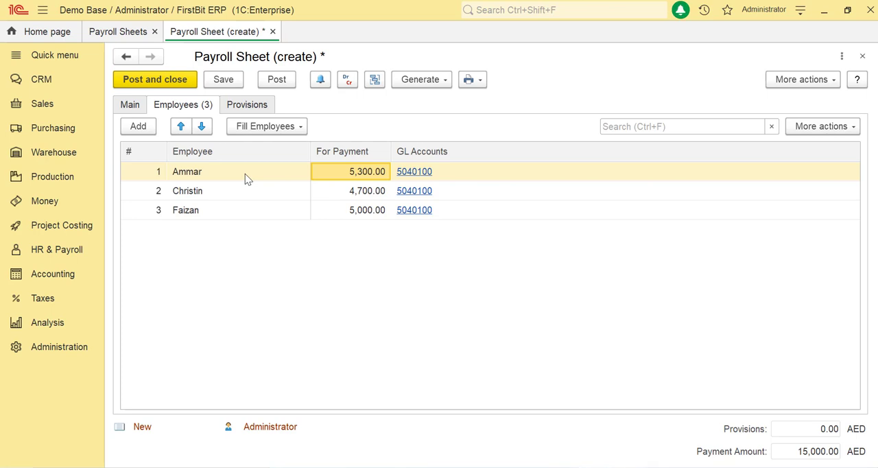
left_click(175, 206)
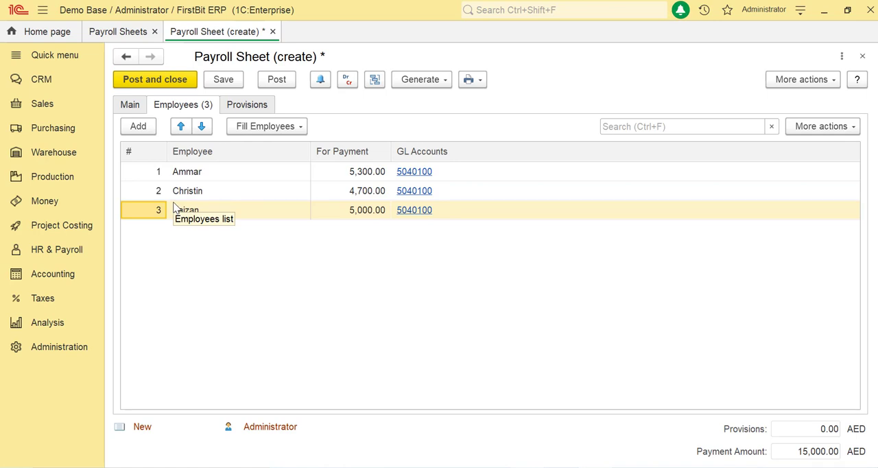
Try adding a fourth employee row to the payroll sheet, then delete that row
left_click(138, 126)
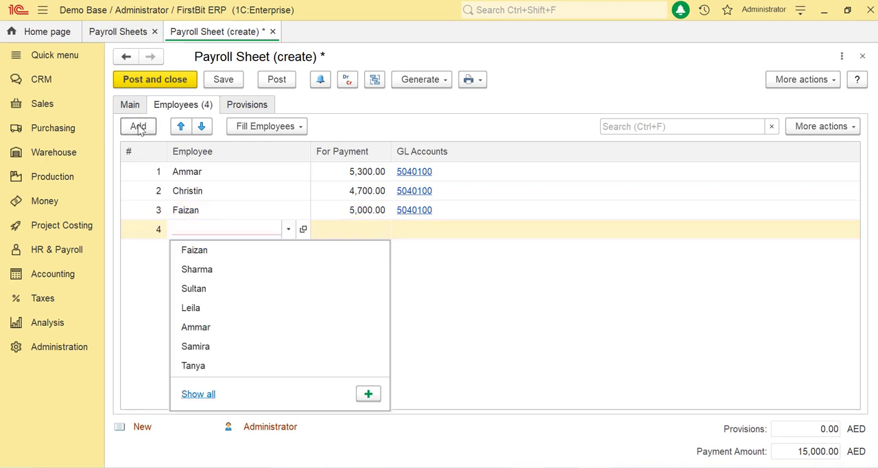
left_click(254, 282)
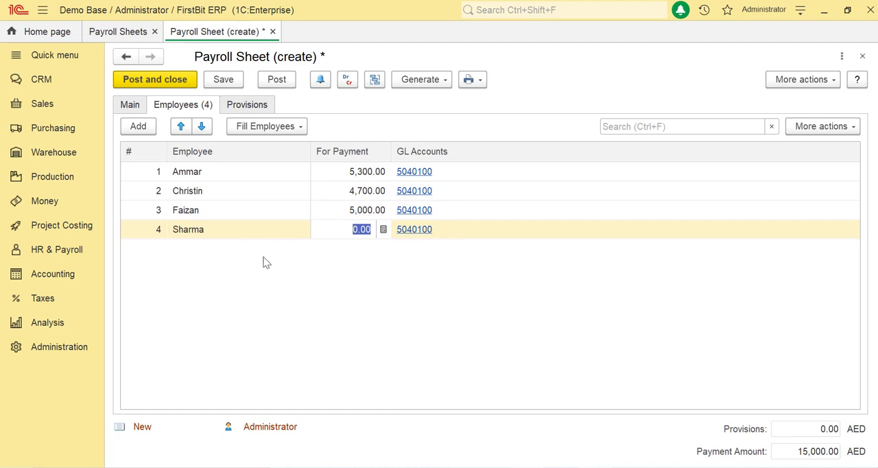
left_click(278, 129)
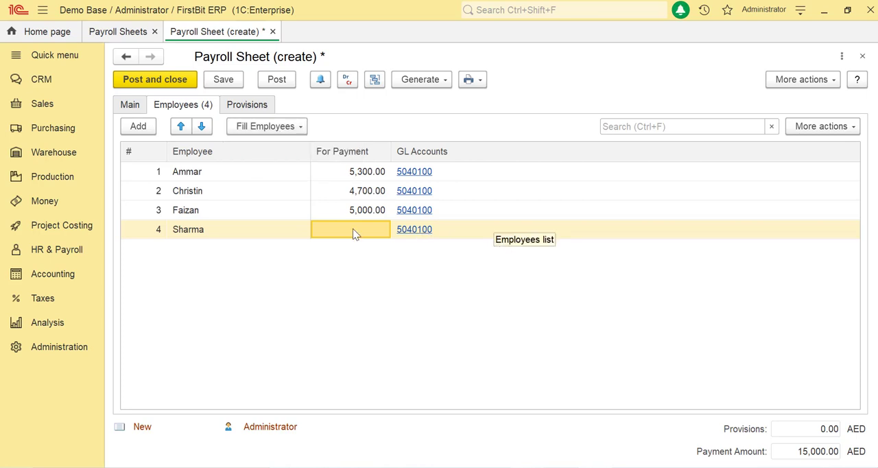
left_click(250, 231)
key("Delete")
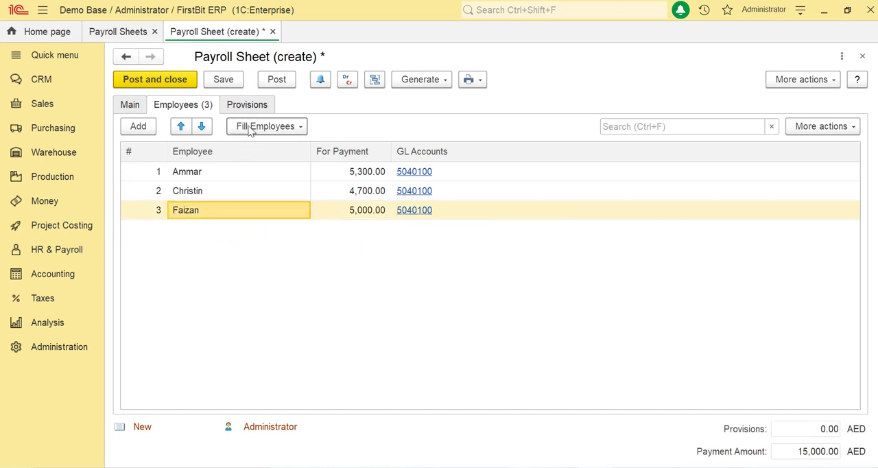
Fill the payroll sheet's provisions by department
left_click(251, 105)
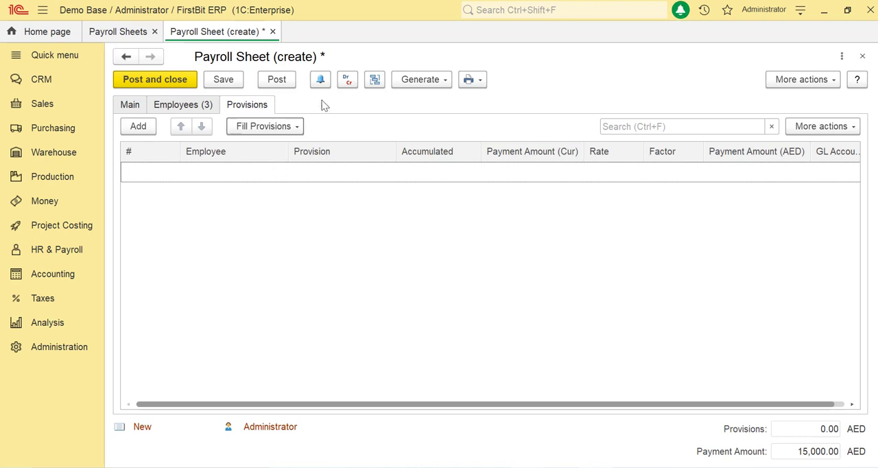
left_click(296, 128)
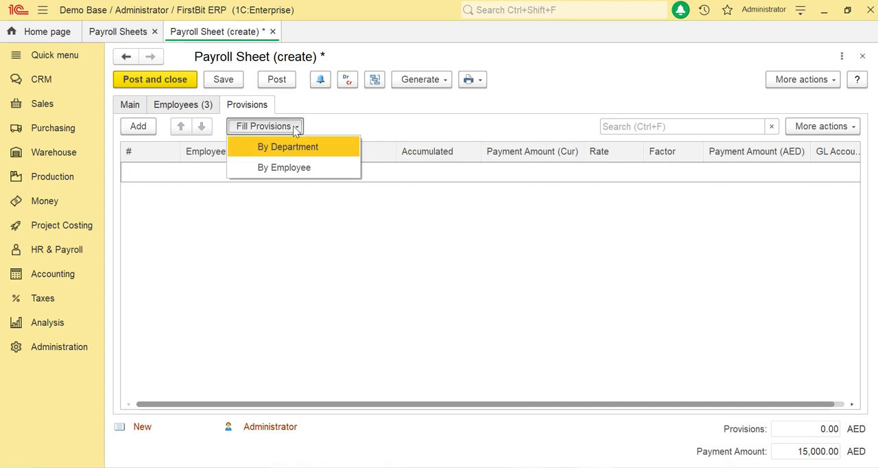
left_click(293, 147)
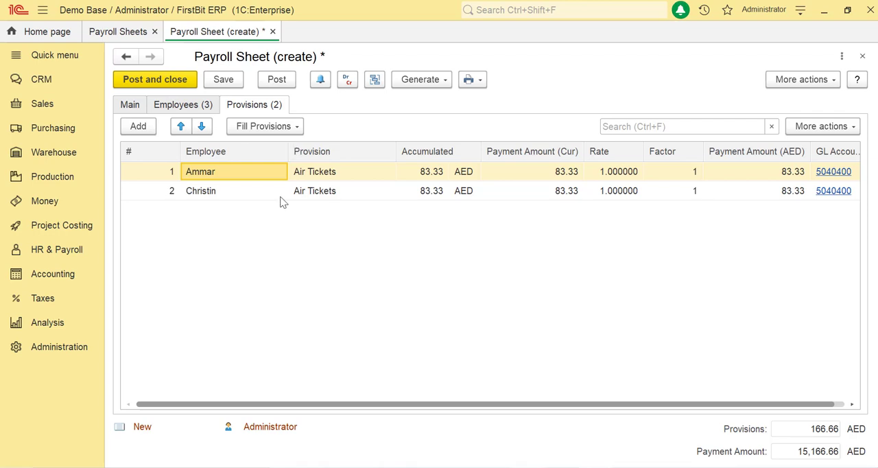
left_click(295, 126)
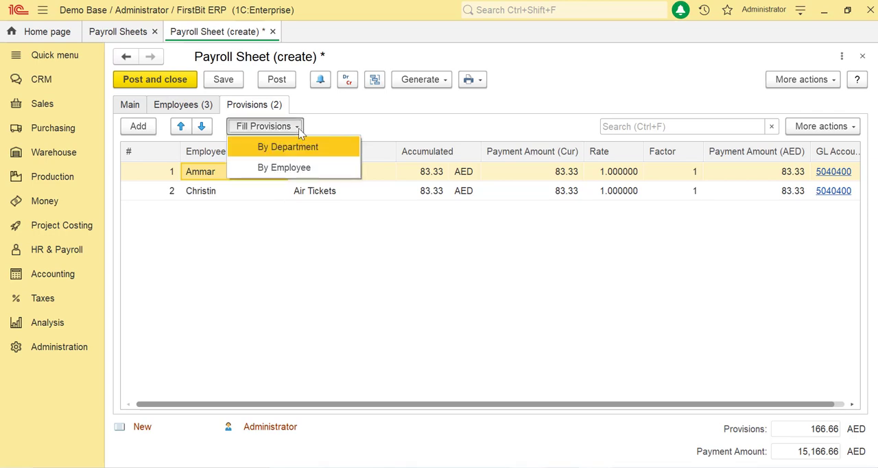
left_click(294, 172)
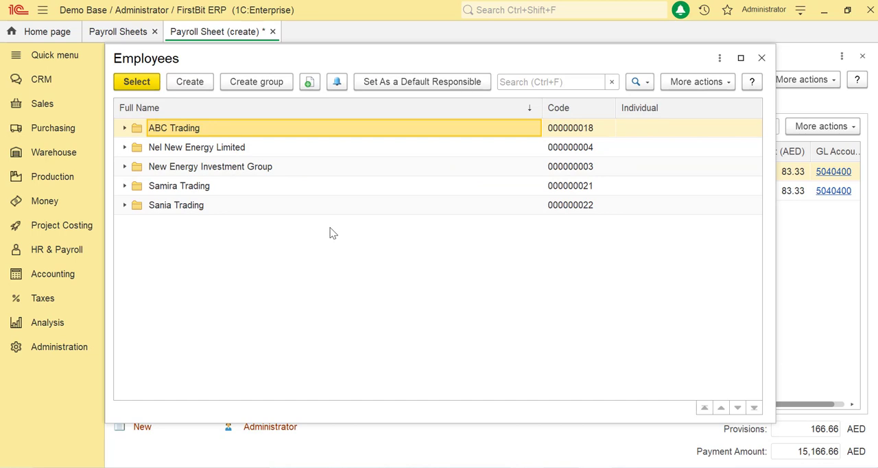
key("Escape")
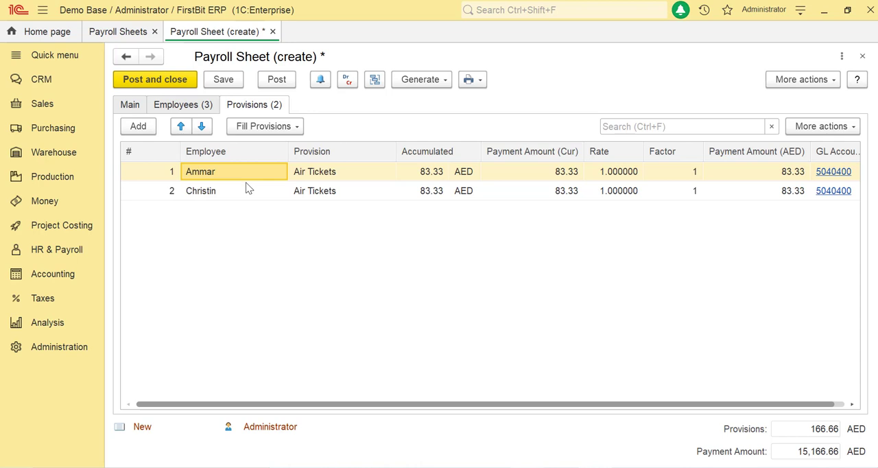
Examine the accumulated and payment amounts of the Air Tickets provision in the second employee's row
left_click(249, 190)
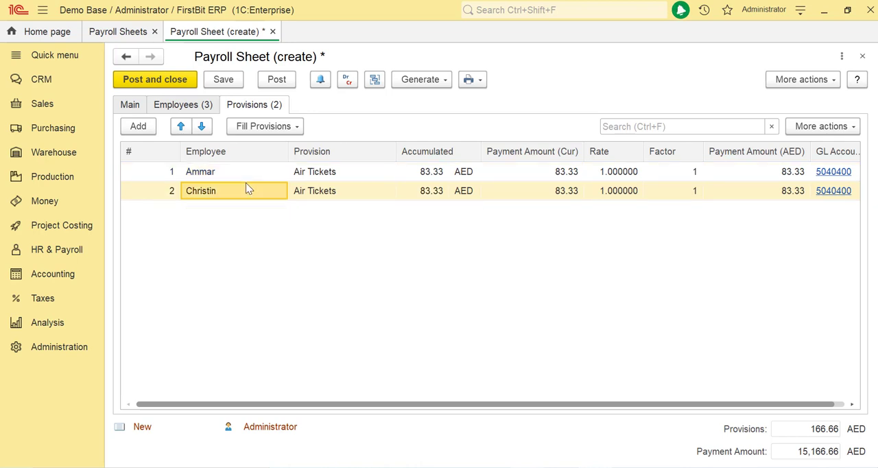
left_click(446, 193)
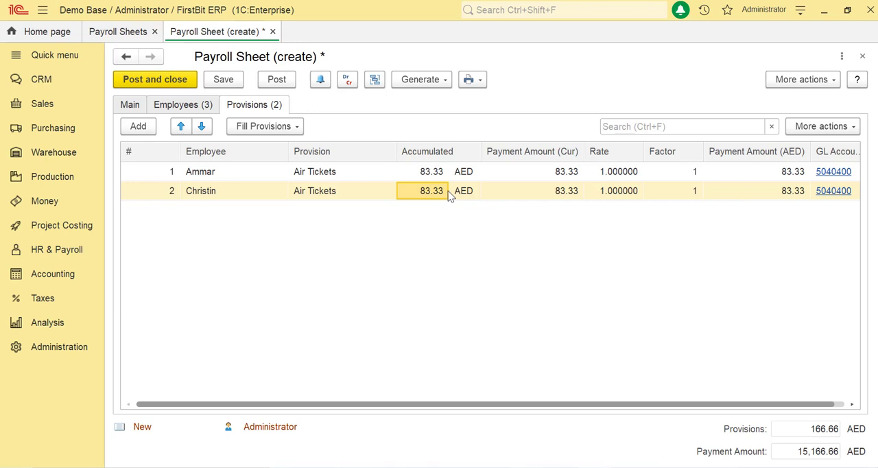
left_click(525, 191)
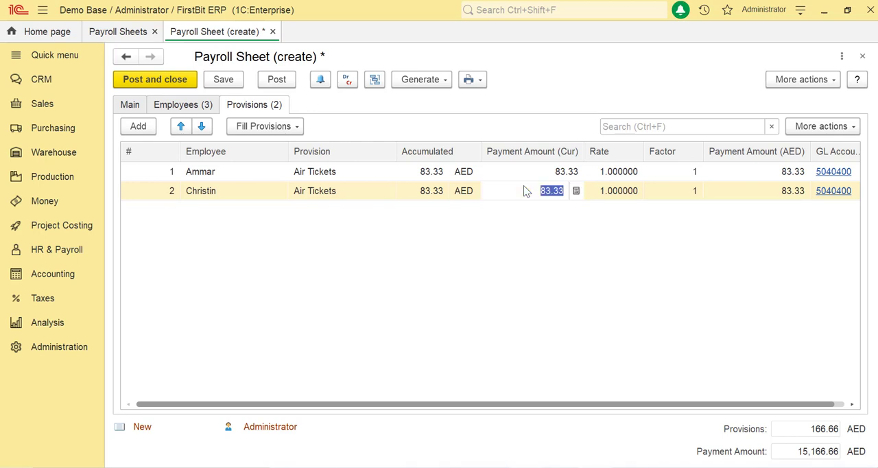
key("Return")
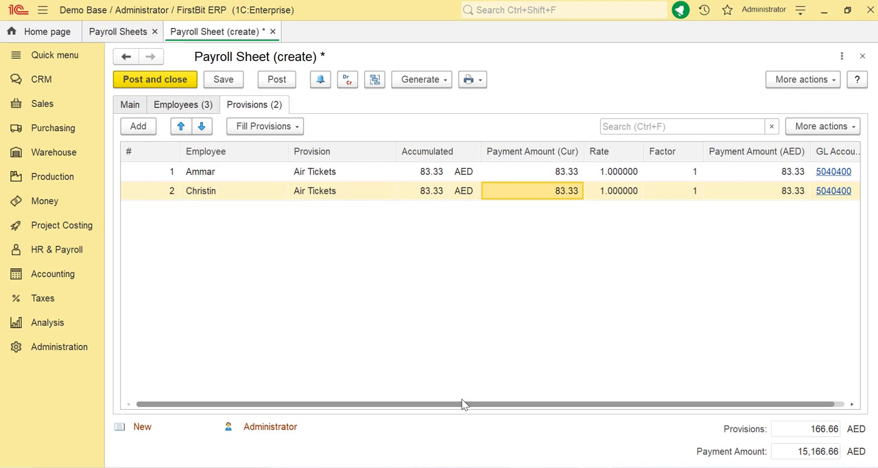
left_click_drag(465, 405, 594, 404)
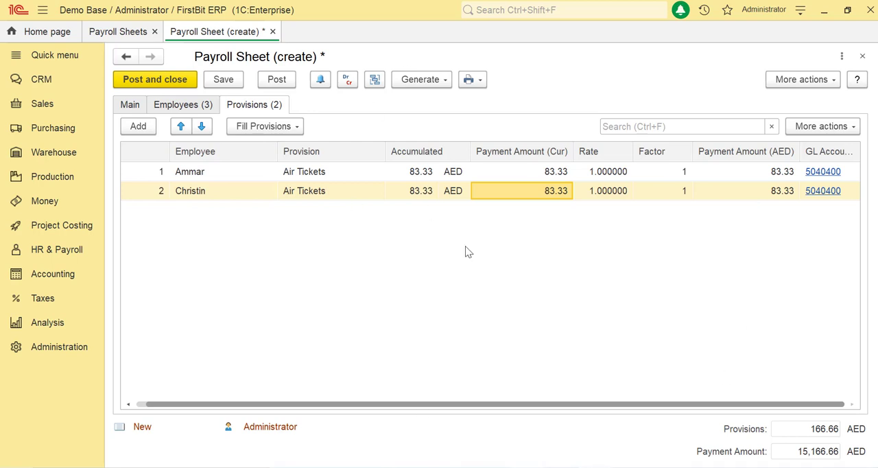
Date the payroll sheet 7/31/2021 and post it
left_click(209, 106)
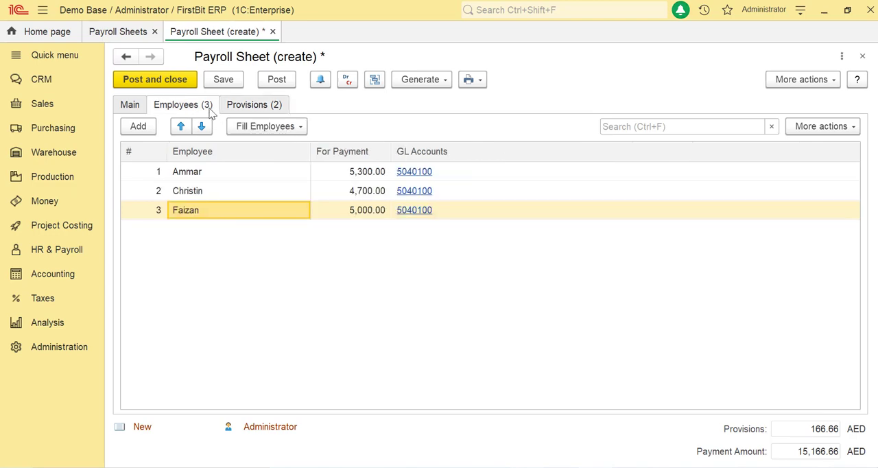
left_click(130, 105)
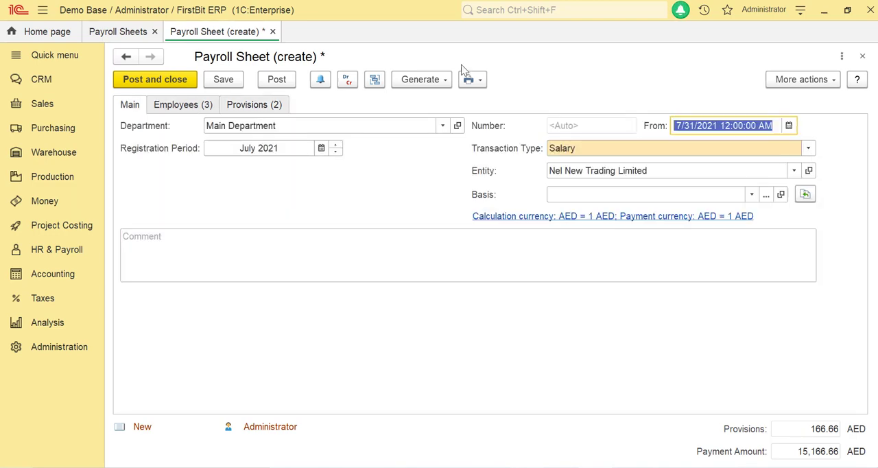
left_click(277, 79)
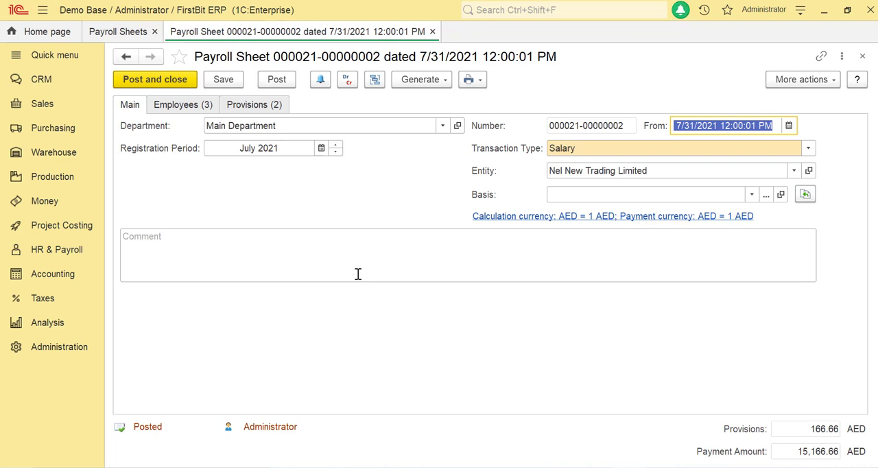
Generate a cash payment from the posted payroll sheet and show its payment details
left_click(427, 81)
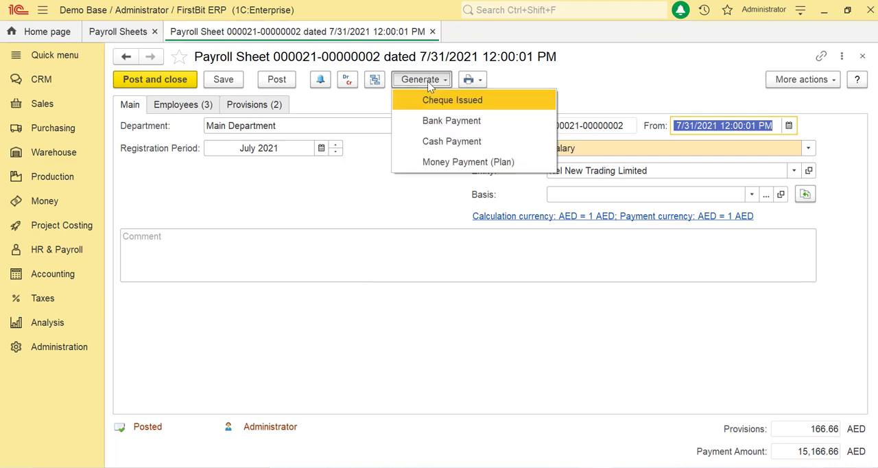
left_click(458, 138)
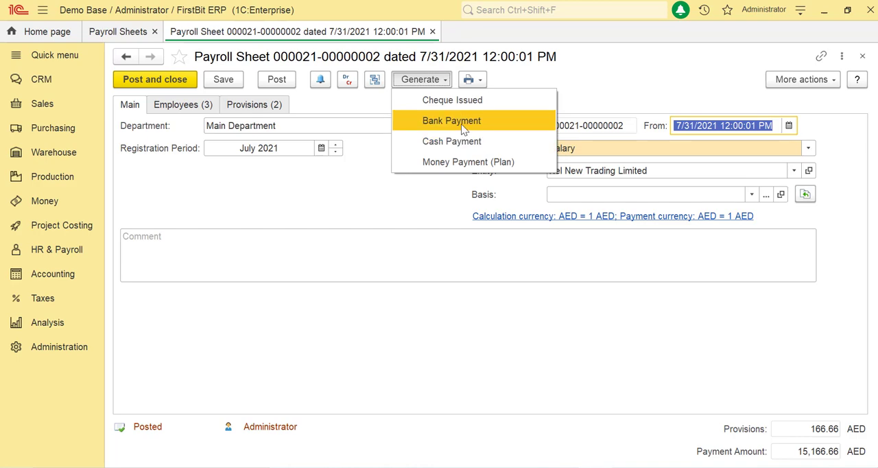
left_click(179, 137)
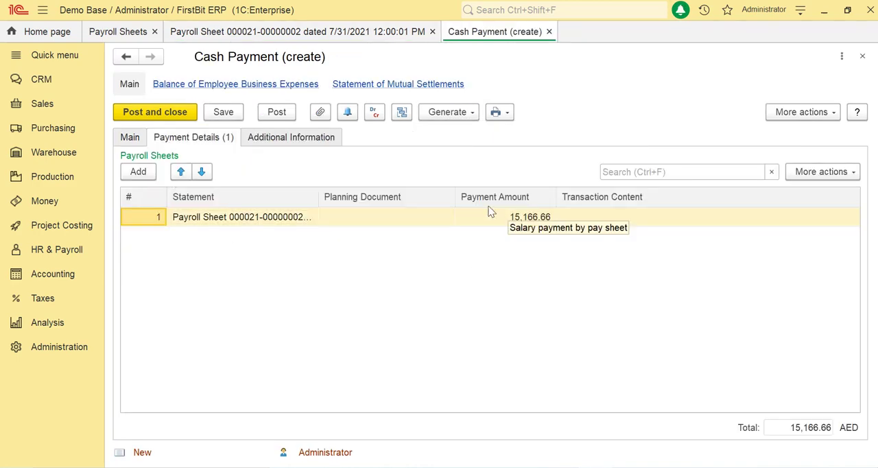
Review the employees and their amounts in the July payroll sheet and return to the generated cash payment
left_click(299, 32)
left_click(199, 107)
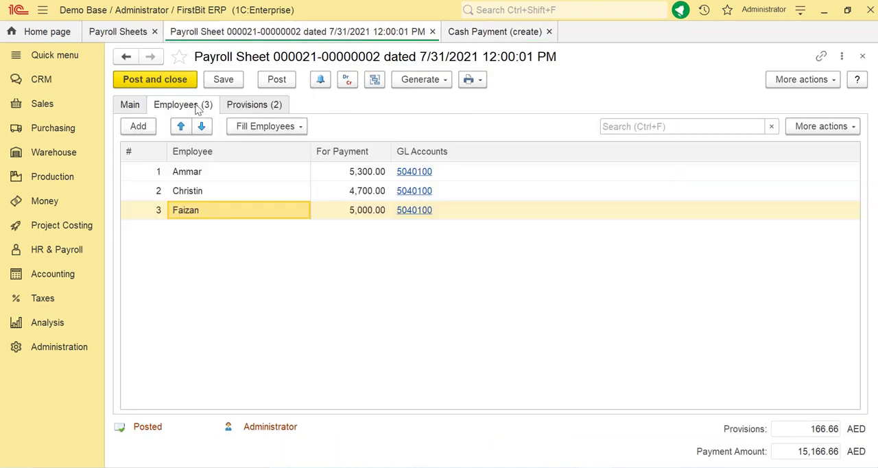
left_click(494, 31)
Date the cash payment 7/31/2021 and post it
left_click(130, 137)
left_click(789, 158)
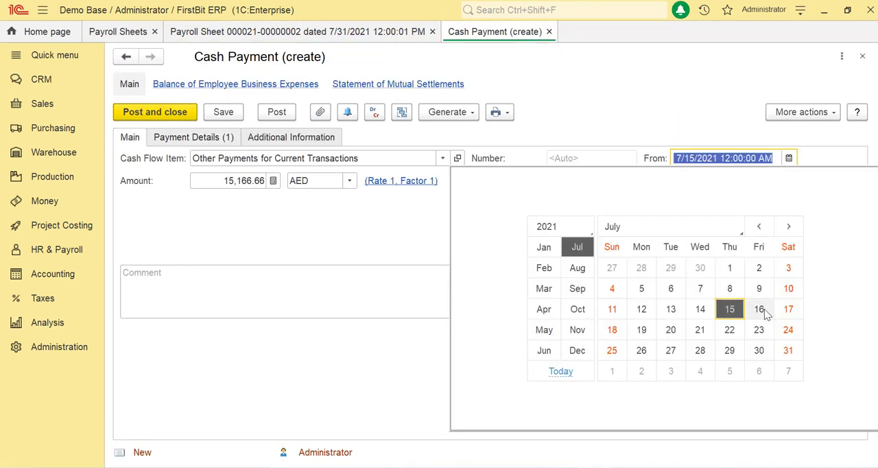
left_click(788, 351)
left_click(276, 112)
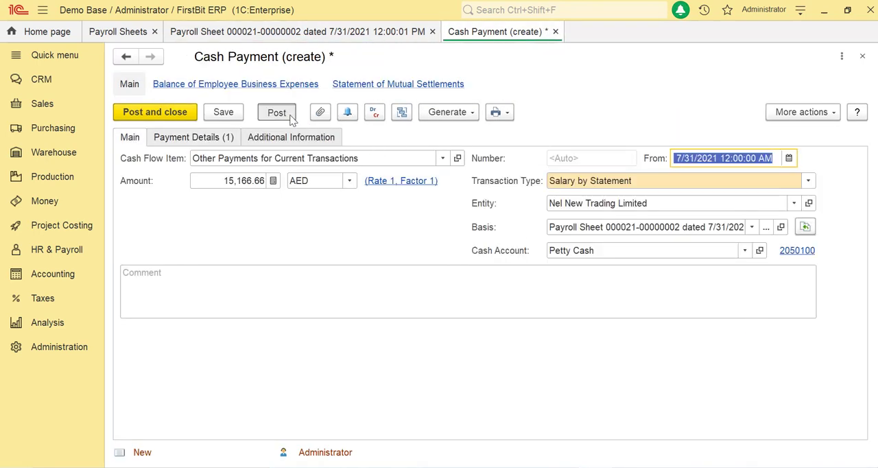
Show the posted cash payment's register records and examine the General Ledger entries between Staff Salary Settlements and Cash on Hand
left_click(372, 112)
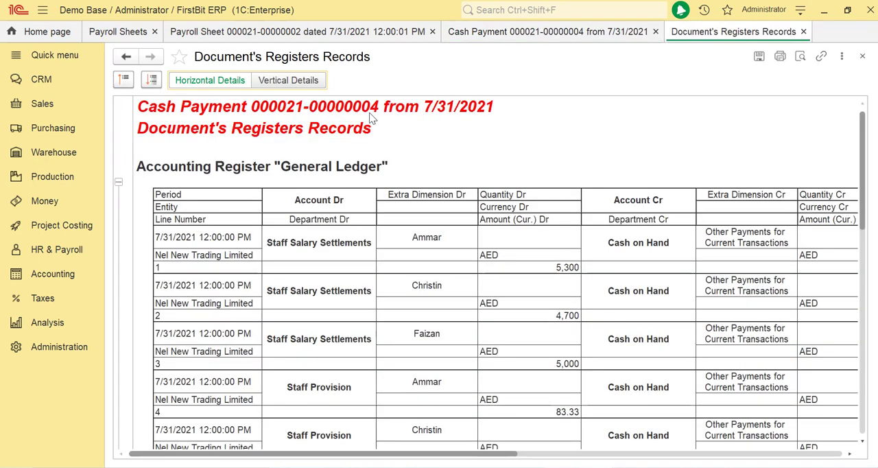
left_click(602, 291)
scroll(597, 290, "down", 3)
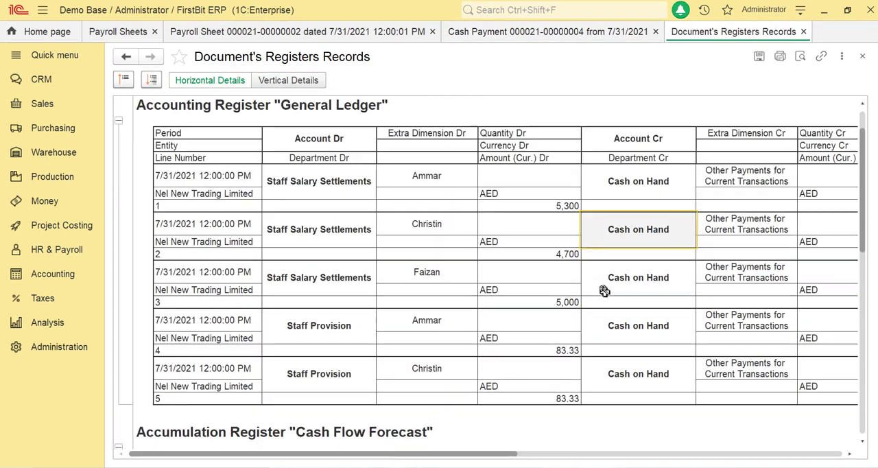
left_click(373, 184)
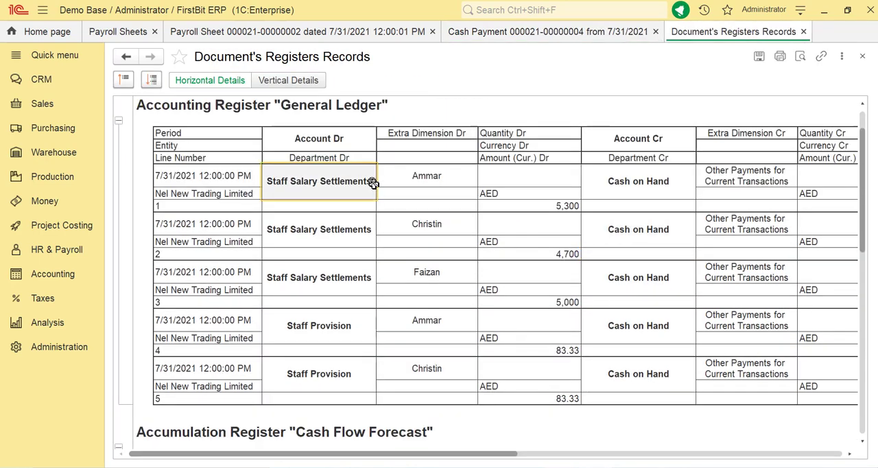
left_click(636, 196)
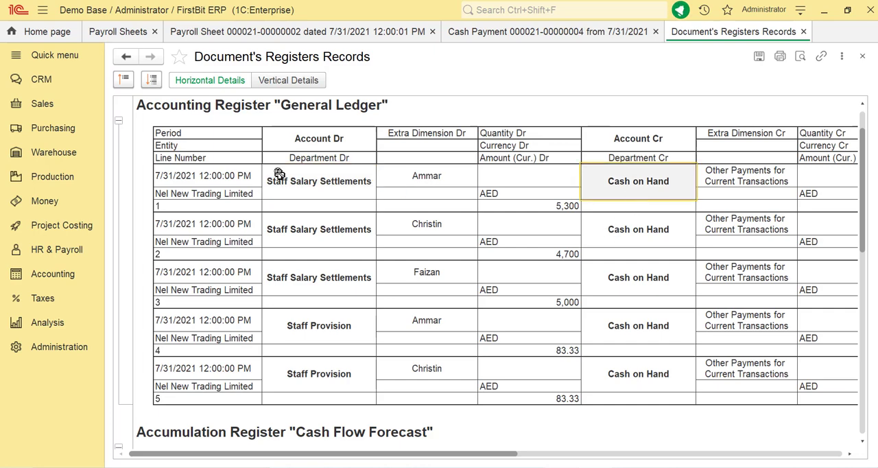
left_click_drag(279, 177, 641, 276)
Examine the debit and credit accounts of the first Staff Provision entry in the General Ledger records
left_click(638, 312)
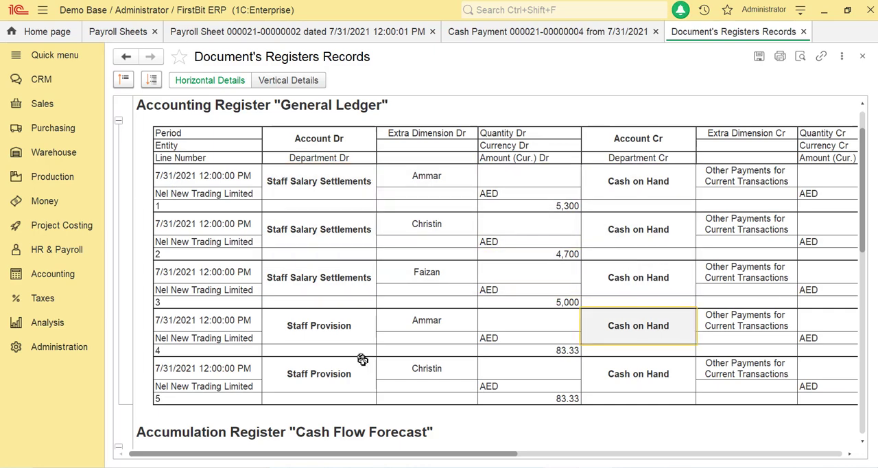
left_click(379, 328)
left_click(363, 328)
left_click(666, 341)
left_click(533, 331)
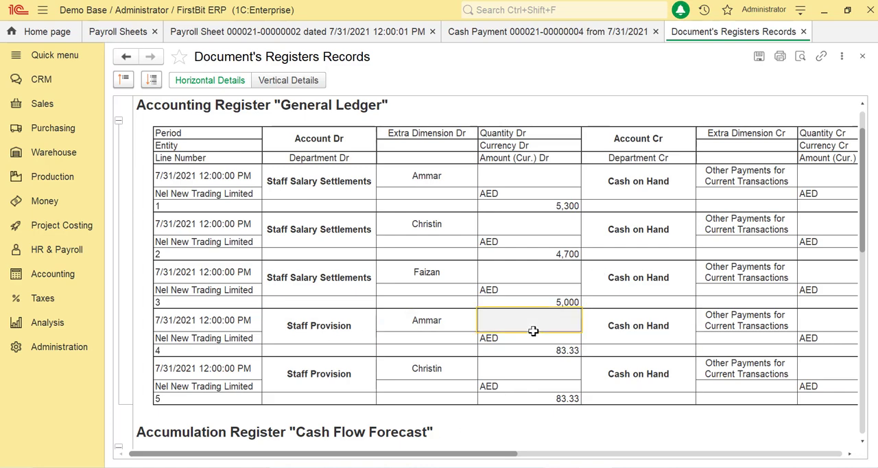